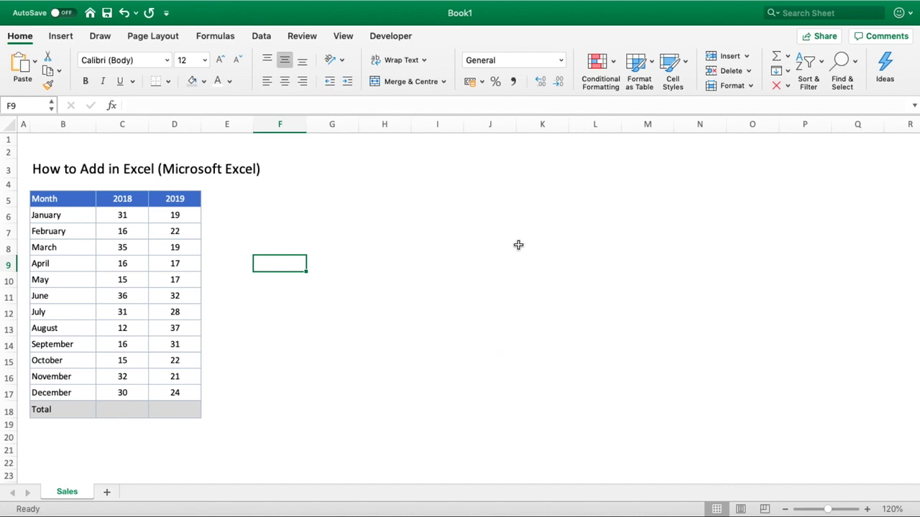
{"action": "left_click", "coordinate": [237, 217]}
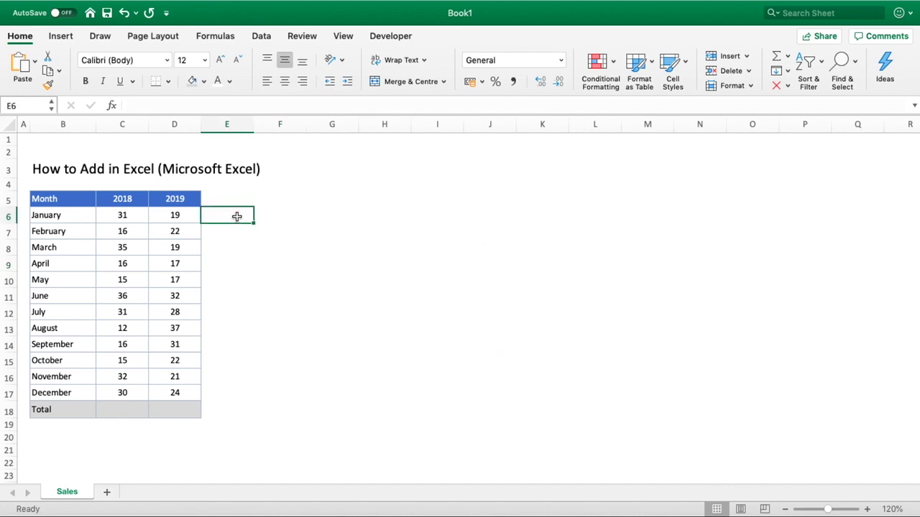
{"action": "left_click", "coordinate": [173, 376]}
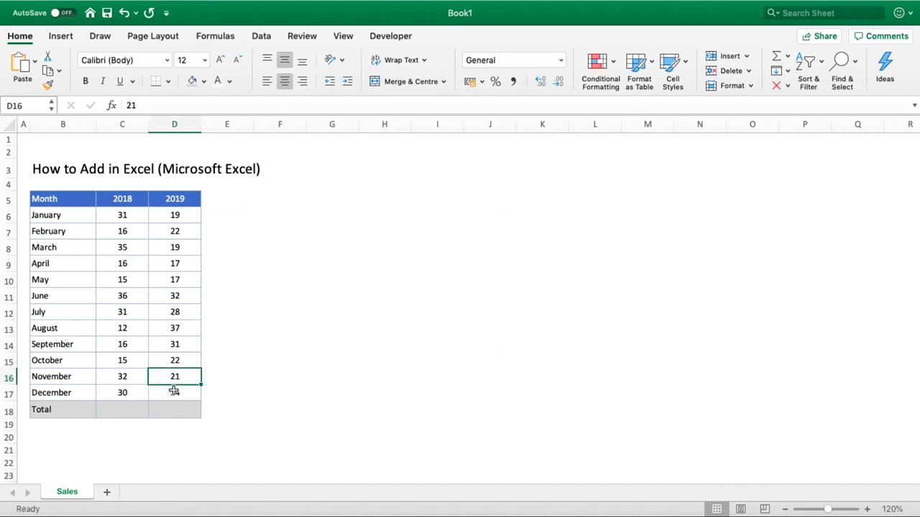
{"action": "left_click", "coordinate": [173, 391]}
{"action": "left_click", "coordinate": [211, 391]}
{"action": "left_click", "coordinate": [176, 381]}
{"action": "left_click", "coordinate": [233, 213]}
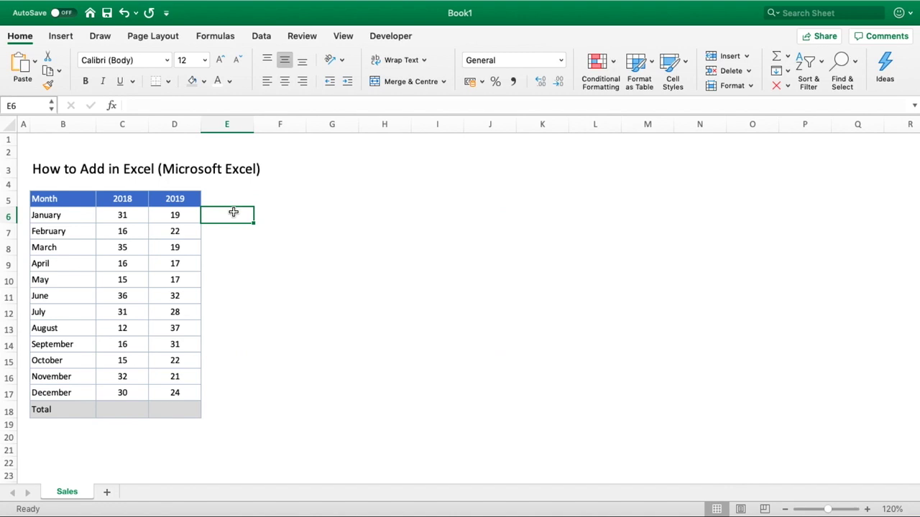
{"action": "left_click", "coordinate": [110, 217]}
{"action": "left_click_drag", "start_coordinate": [110, 217], "coordinate": [210, 217]}
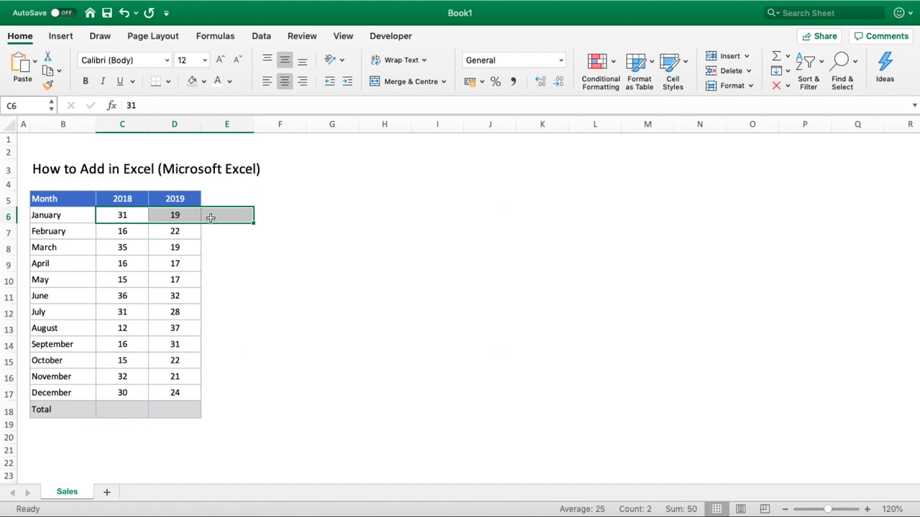
Add January's 2018 and 2019 values in cell E6 with the formula =C6+D6
{"action": "left_click", "coordinate": [210, 217]}
{"action": "type", "text": "="}
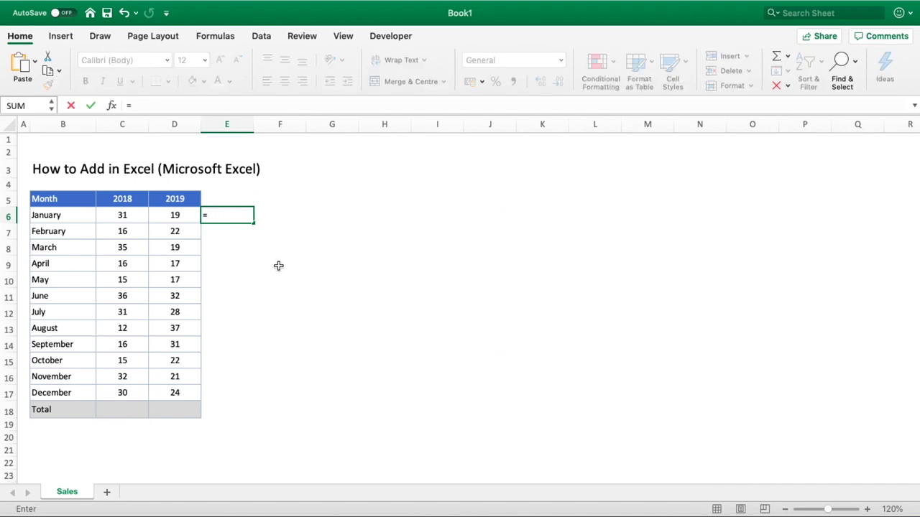
{"action": "left_click", "coordinate": [125, 215]}
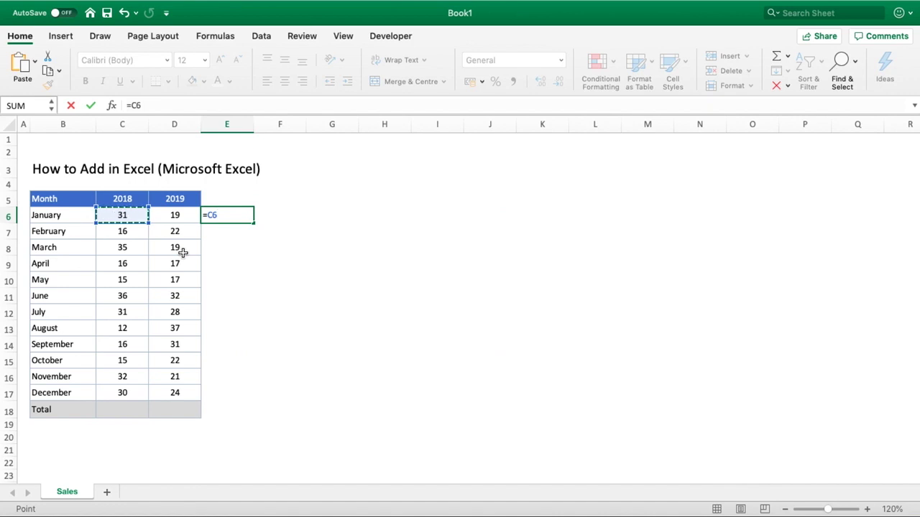
{"action": "type", "text": "+"}
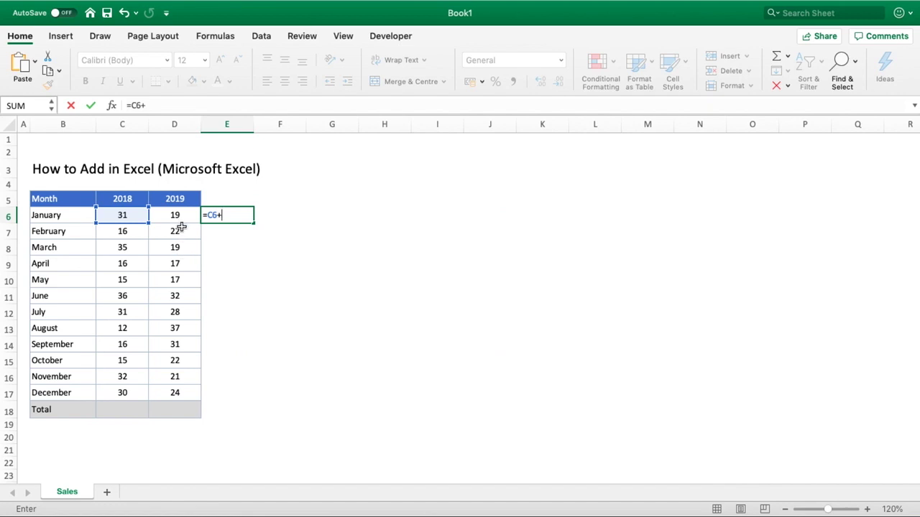
{"action": "left_click", "coordinate": [176, 215]}
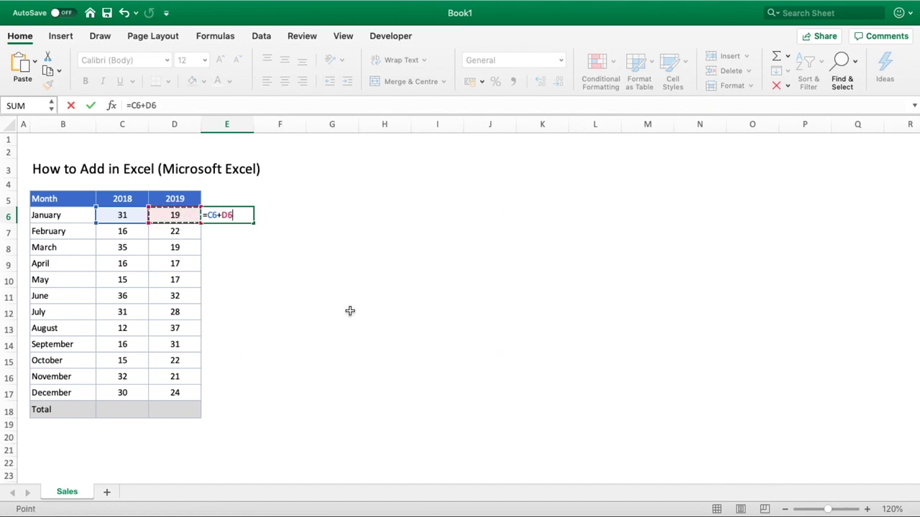
{"action": "key", "text": "Return"}
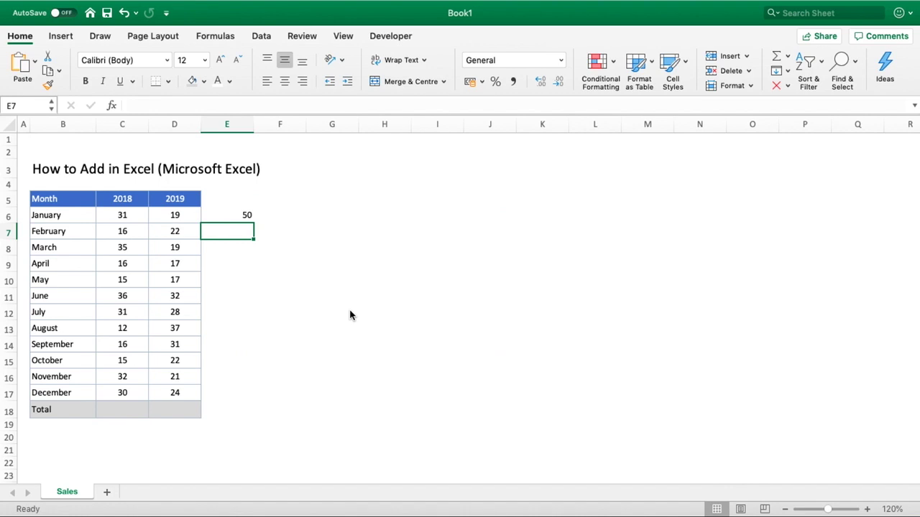
Fill the January addition formula from E6 down to the December row in E17
{"action": "left_click", "coordinate": [243, 214]}
{"action": "mouse_move", "coordinate": [256, 227]}
{"action": "left_mouse_down"}
{"action": "mouse_move", "coordinate": [240, 388]}
{"action": "mouse_move", "coordinate": [258, 289]}
{"action": "mouse_move", "coordinate": [259, 220]}
{"action": "mouse_move", "coordinate": [250, 217]}
{"action": "left_mouse_up"}
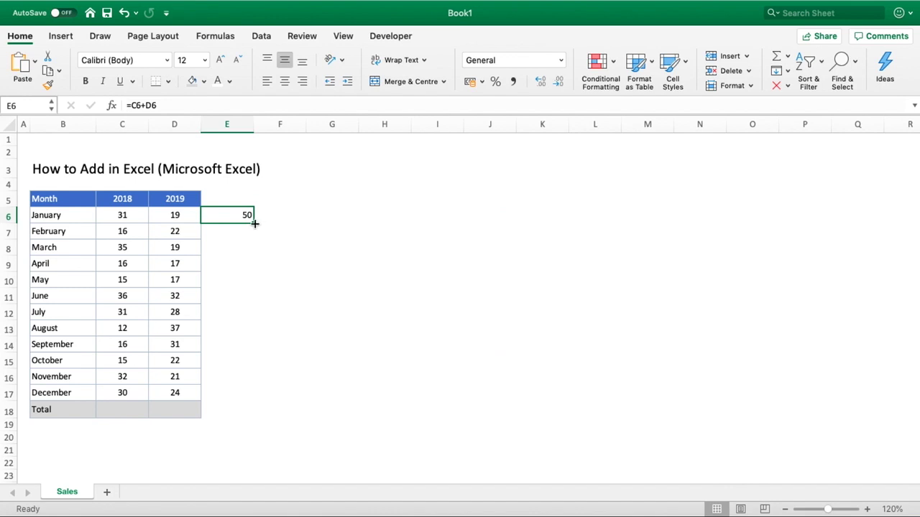
{"action": "left_click_drag", "start_coordinate": [254, 224], "coordinate": [246, 395]}
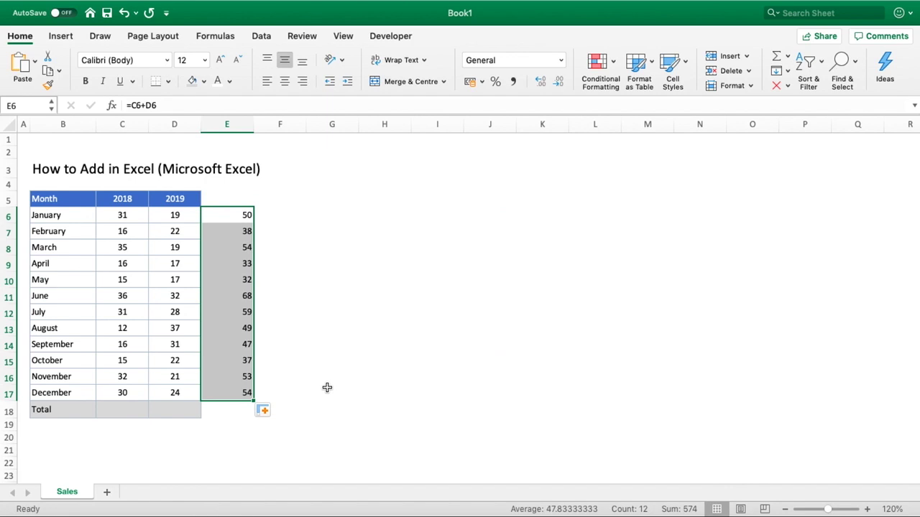
Clear the contents of the monthly sums in E6:E17
{"action": "right_click", "coordinate": [232, 280]}
{"action": "left_click", "coordinate": [283, 335]}
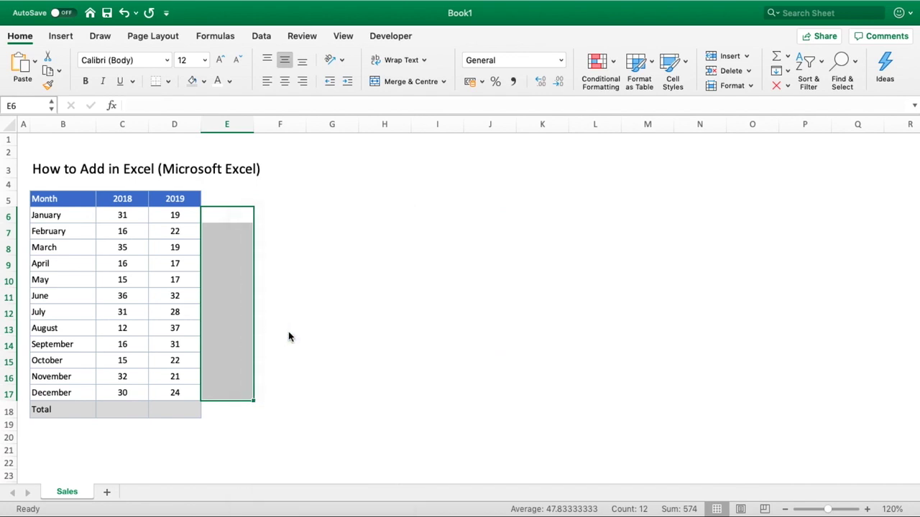
{"action": "left_click", "coordinate": [290, 329]}
Begin a formula in the 2018 Total cell, C18, with an equals sign
{"action": "left_click", "coordinate": [124, 412]}
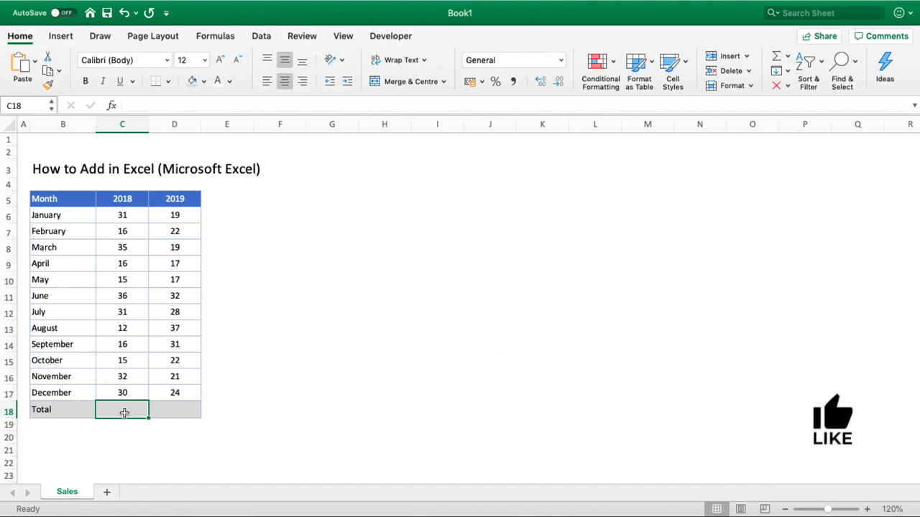
{"action": "type", "text": "="}
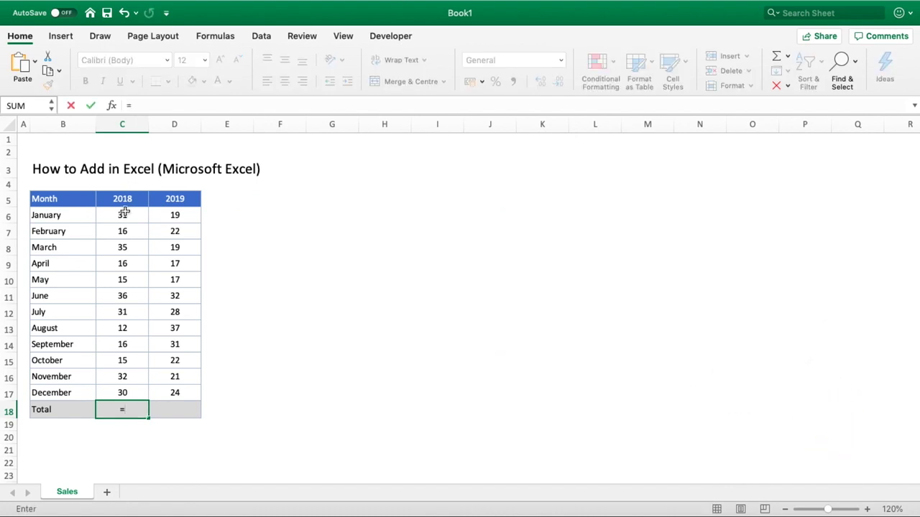
{"action": "left_click", "coordinate": [124, 215]}
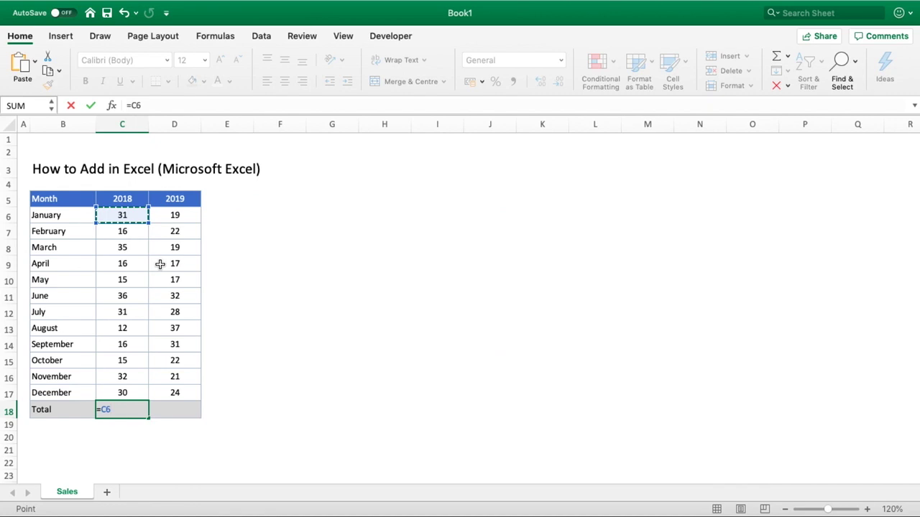
{"action": "type", "text": "+"}
{"action": "left_click", "coordinate": [136, 231]}
{"action": "type", "text": "+"}
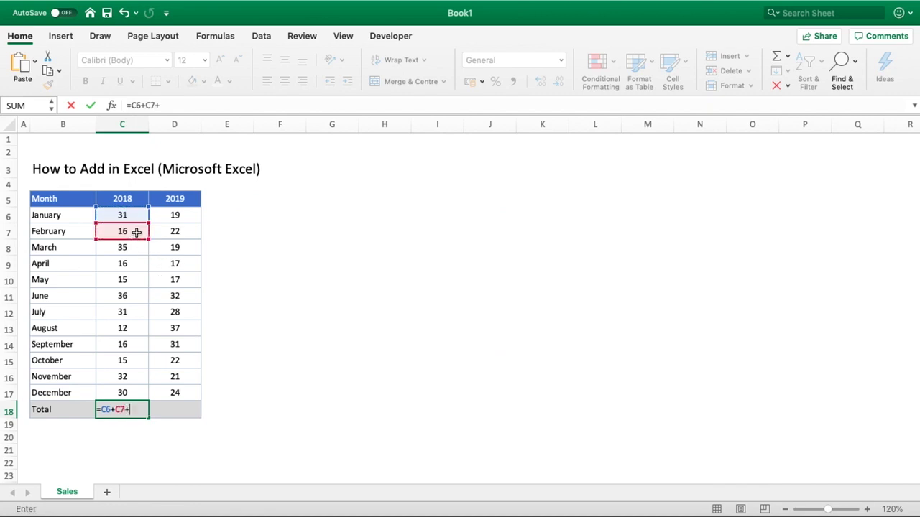
{"action": "left_click", "coordinate": [128, 246]}
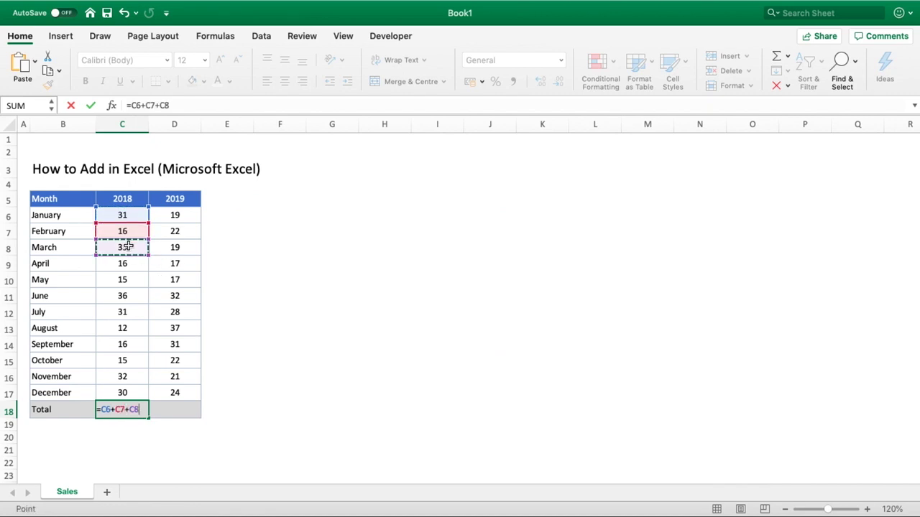
{"action": "key", "text": "BackSpace"}
{"action": "key", "text": "BackSpace"}
{"action": "key", "text": "BackSpace"}
{"action": "key", "text": "BackSpace"}
{"action": "key", "text": "BackSpace"}
{"action": "key", "text": "BackSpace"}
{"action": "key", "text": "BackSpace"}
{"action": "key", "text": "BackSpace"}
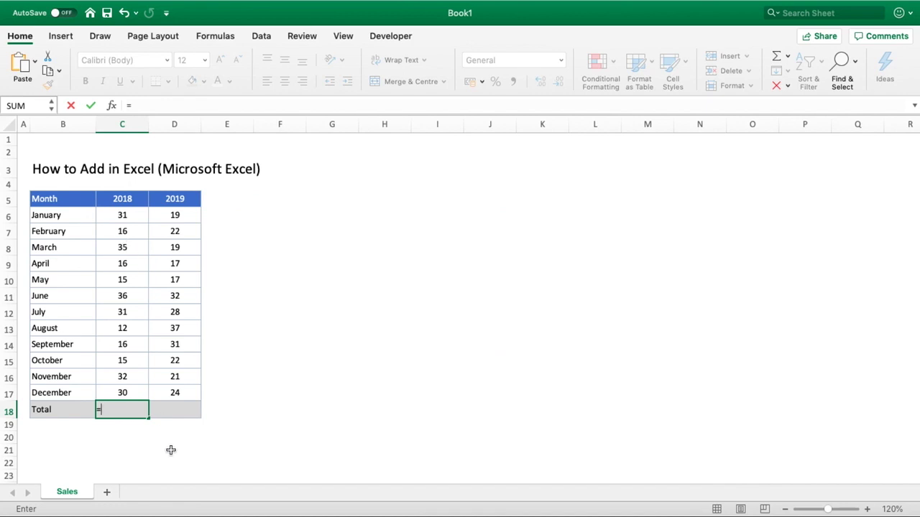
Complete the 2018 total formula in C18 as =SUM(C6:C17), covering January to December
{"action": "type", "text": "SUM("}
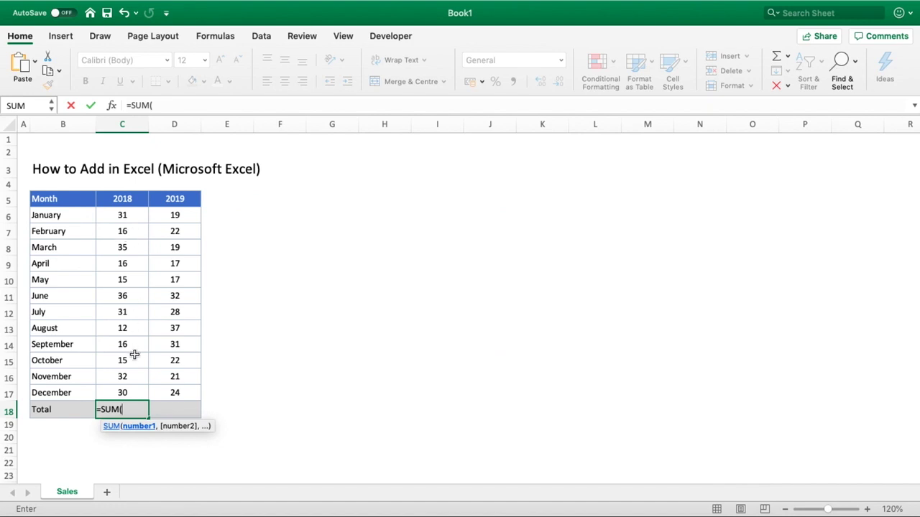
{"action": "left_click", "coordinate": [125, 213]}
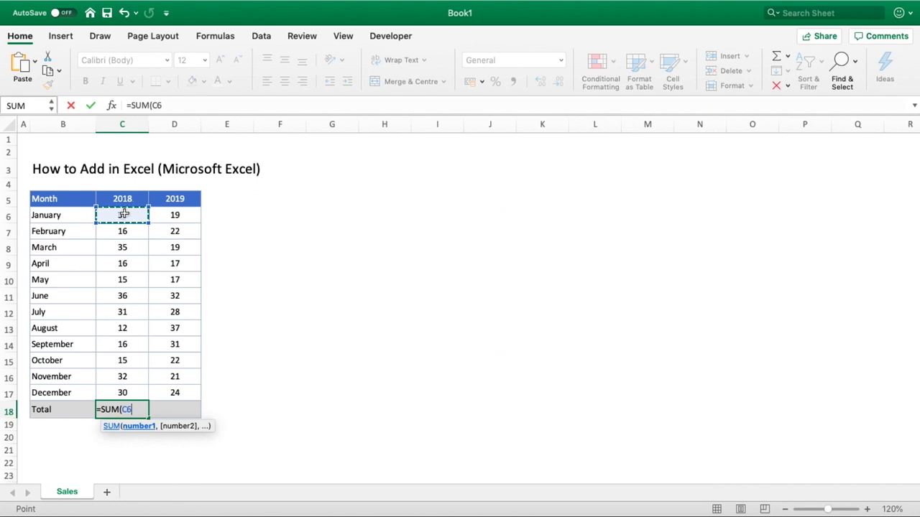
{"action": "left_click_drag", "start_coordinate": [124, 214], "coordinate": [123, 389]}
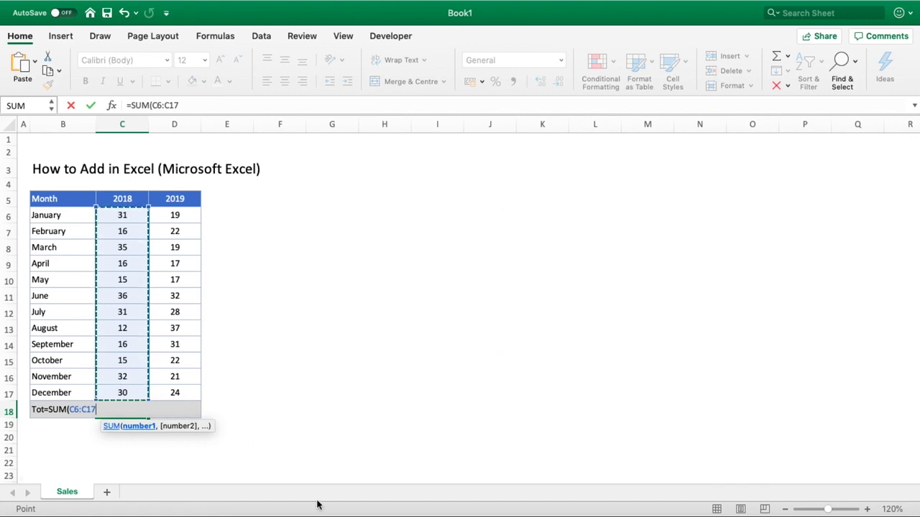
{"action": "type", "text": ")"}
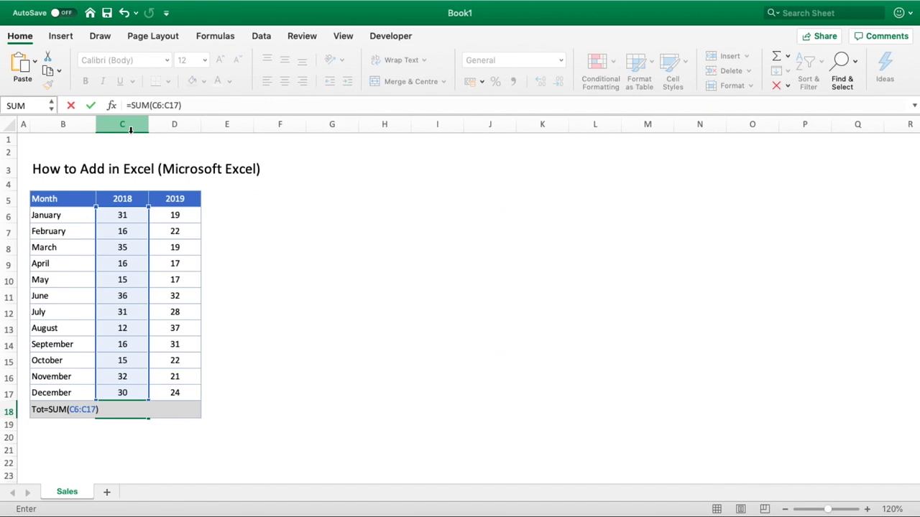
{"action": "key", "text": "Return"}
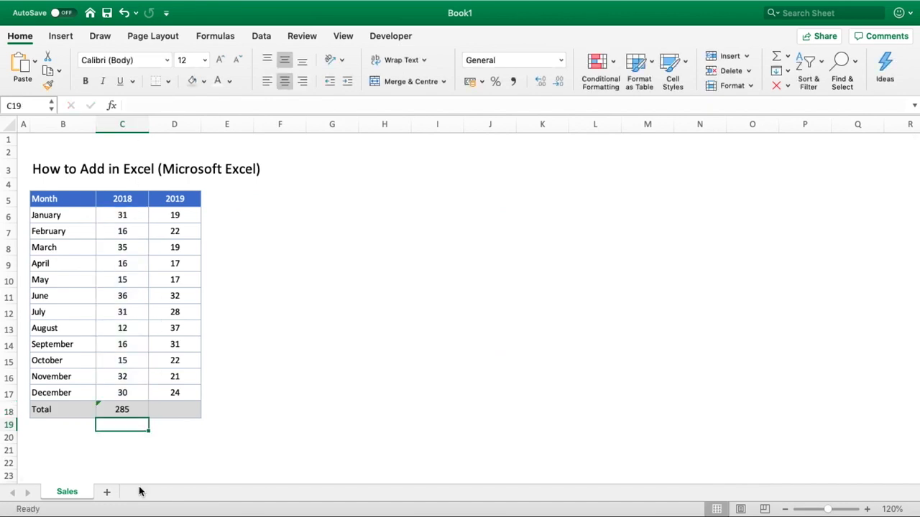
Copy the 2018 total formula from C18 across to the 2019 Total cell, D18
{"action": "left_click", "coordinate": [131, 411]}
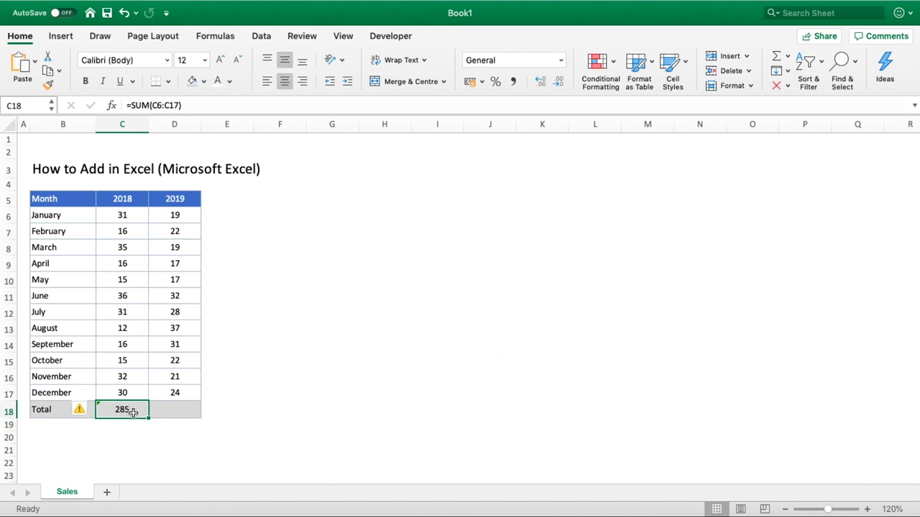
{"action": "left_click_drag", "start_coordinate": [149, 417], "coordinate": [193, 425]}
{"action": "left_click", "coordinate": [191, 438]}
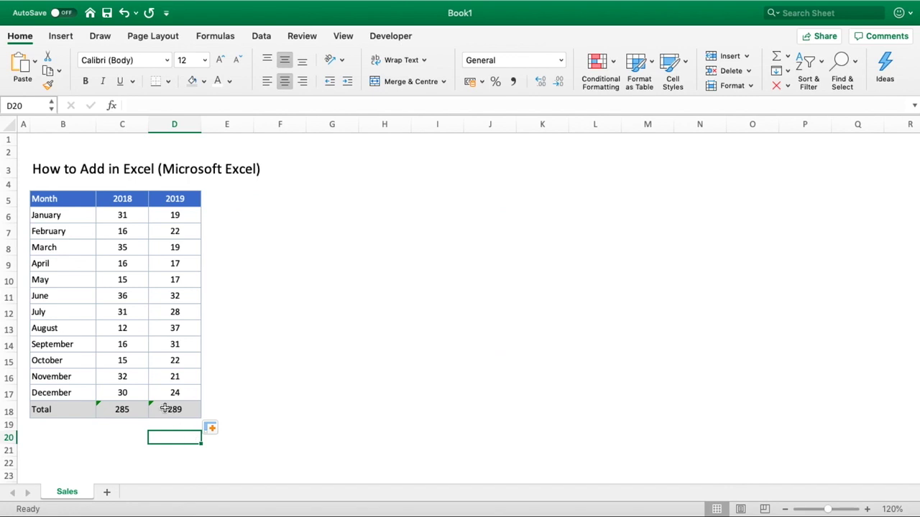
Delete the October 2018 value in C15 and the November 2019 value in D16
{"action": "left_click", "coordinate": [123, 367]}
{"action": "key", "text": "Delete"}
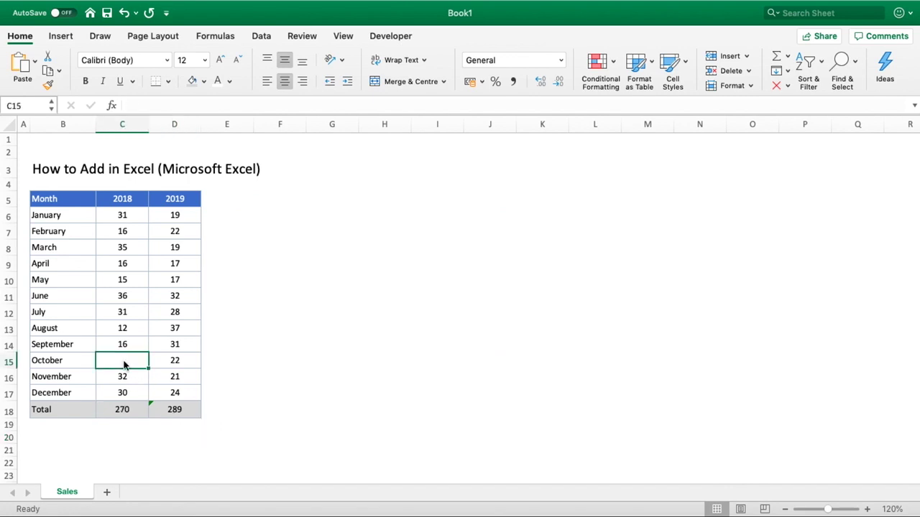
{"action": "left_click", "coordinate": [199, 376]}
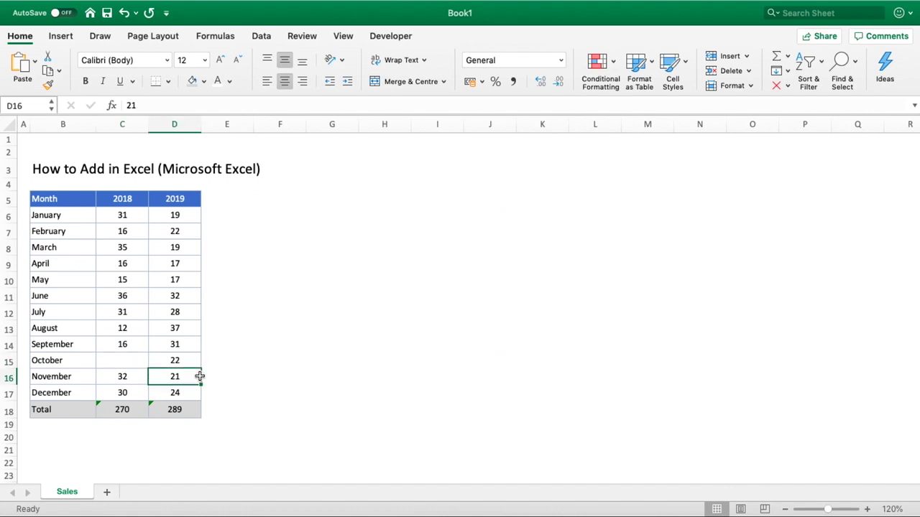
{"action": "key", "text": "Delete"}
{"action": "left_click", "coordinate": [179, 390]}
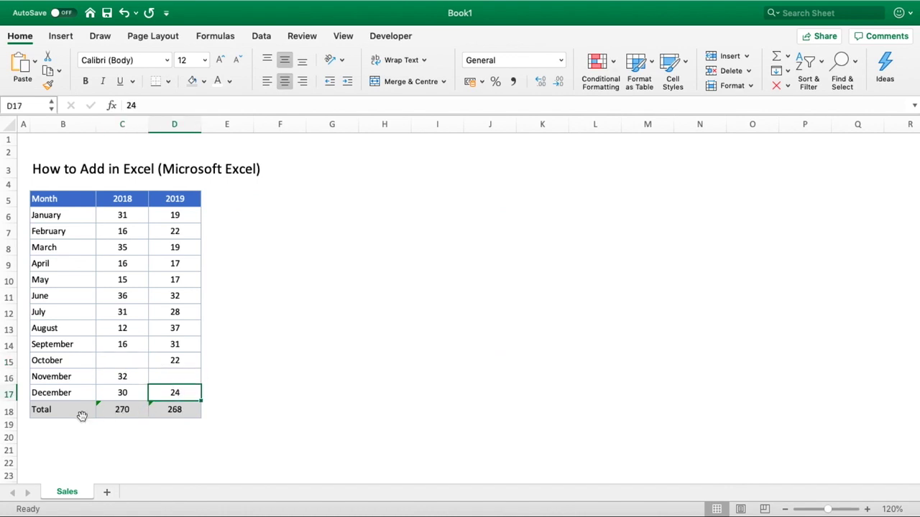
{"action": "left_click_drag", "start_coordinate": [58, 414], "coordinate": [172, 409]}
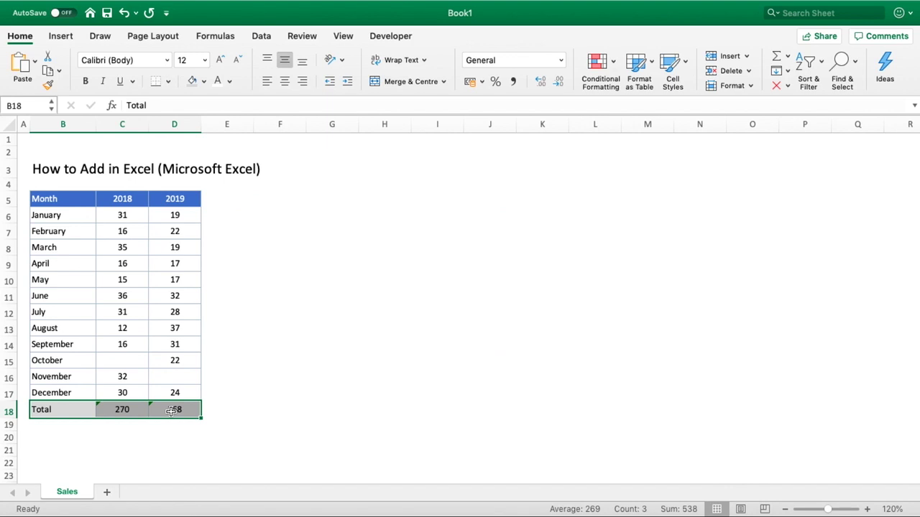
Sum January's 2018 and 2019 values in cell E6 with =SUM(C6:D6)
{"action": "left_click", "coordinate": [222, 216]}
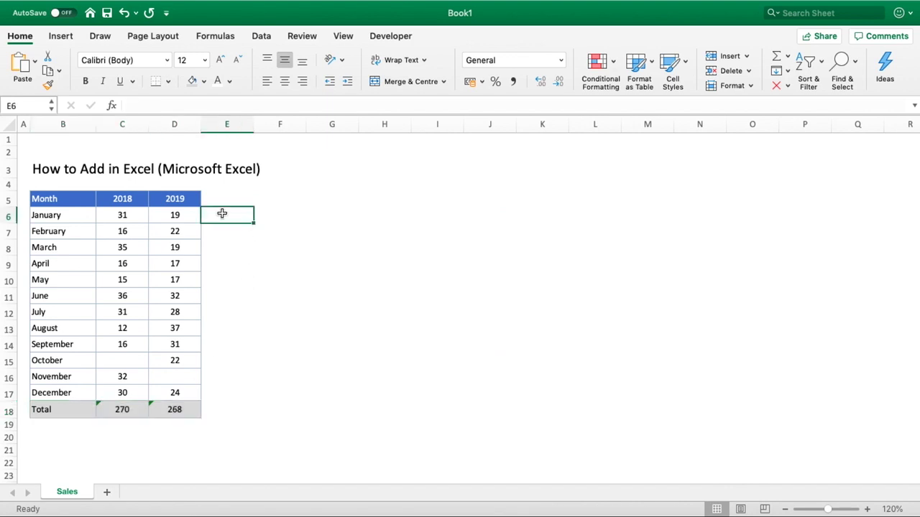
{"action": "type", "text": "=sum("}
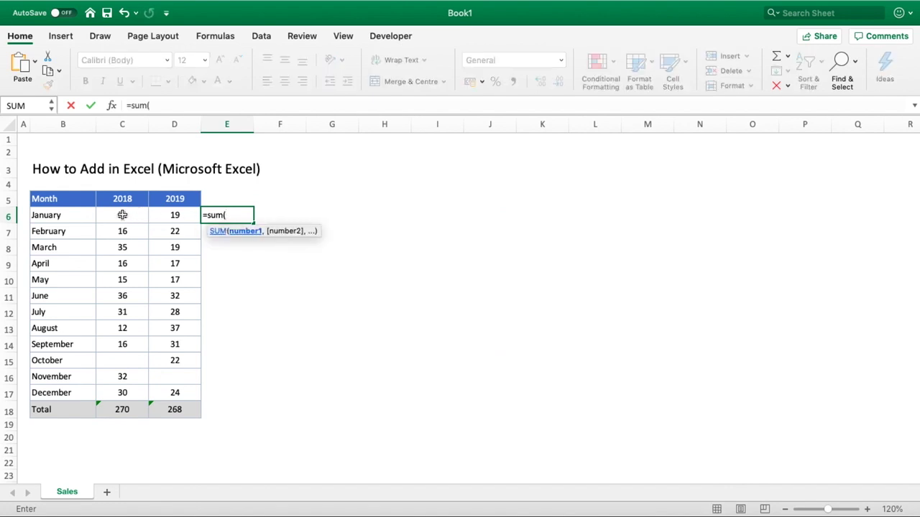
{"action": "left_click_drag", "start_coordinate": [115, 215], "coordinate": [167, 215]}
{"action": "key", "text": "Return"}
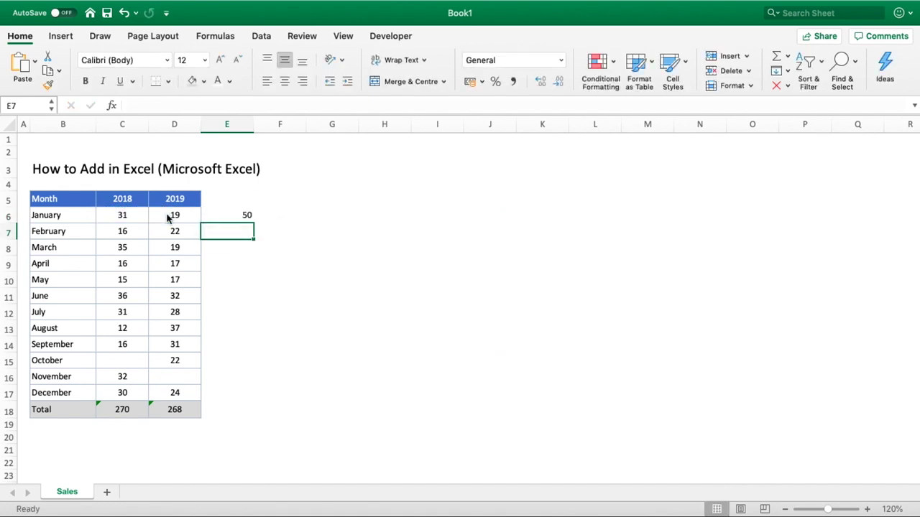
Undo the January SUM formula entered in cell E6
{"action": "left_click", "coordinate": [217, 216]}
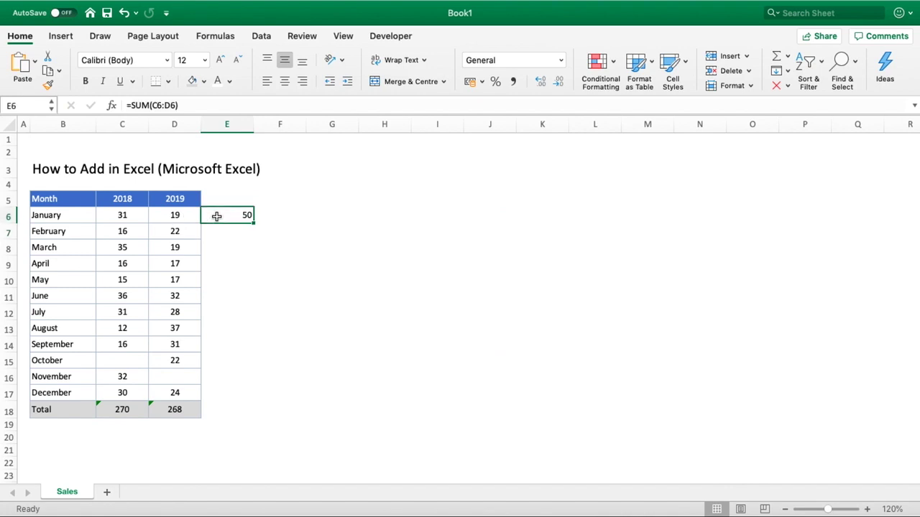
{"action": "key", "text": "super+z"}
{"action": "key", "text": "Return"}
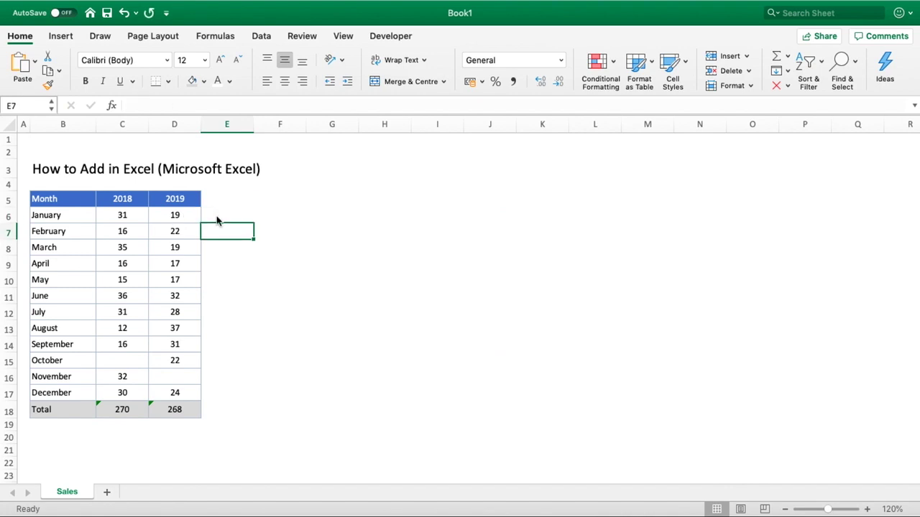